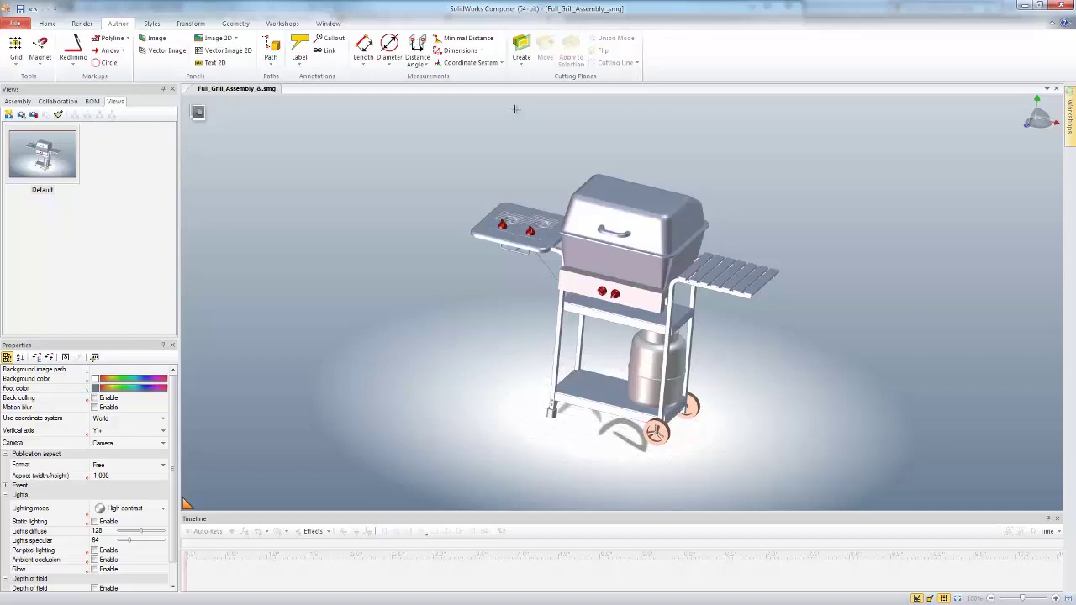
- Place Cutting plane 4 on the grill lid, set its axis to Z, and position it at depth 61
click(521, 51)
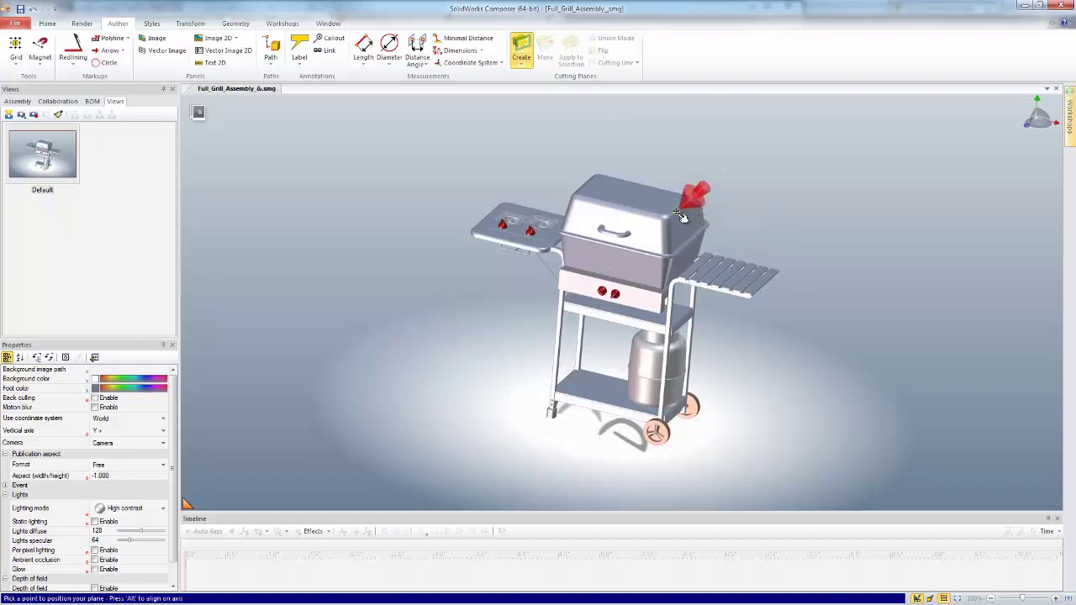
click(681, 215)
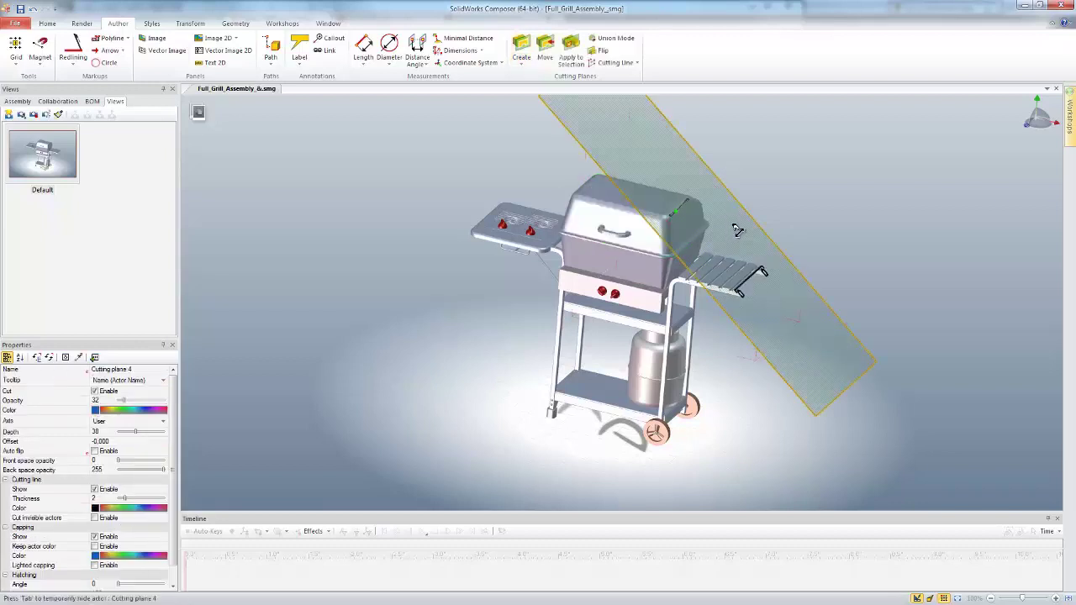
drag(719, 242, 700, 258)
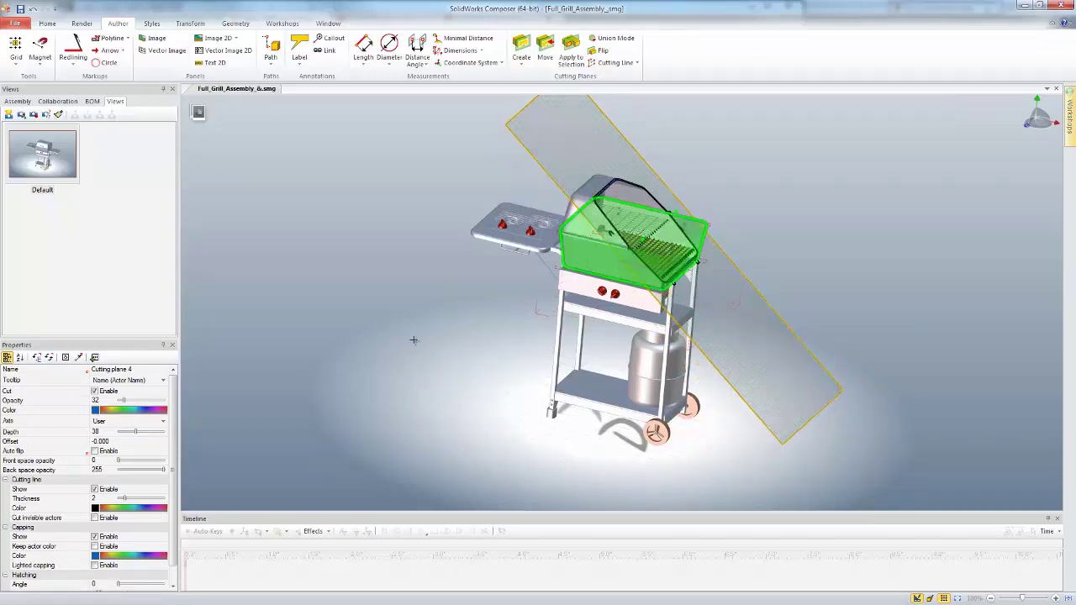
click(163, 421)
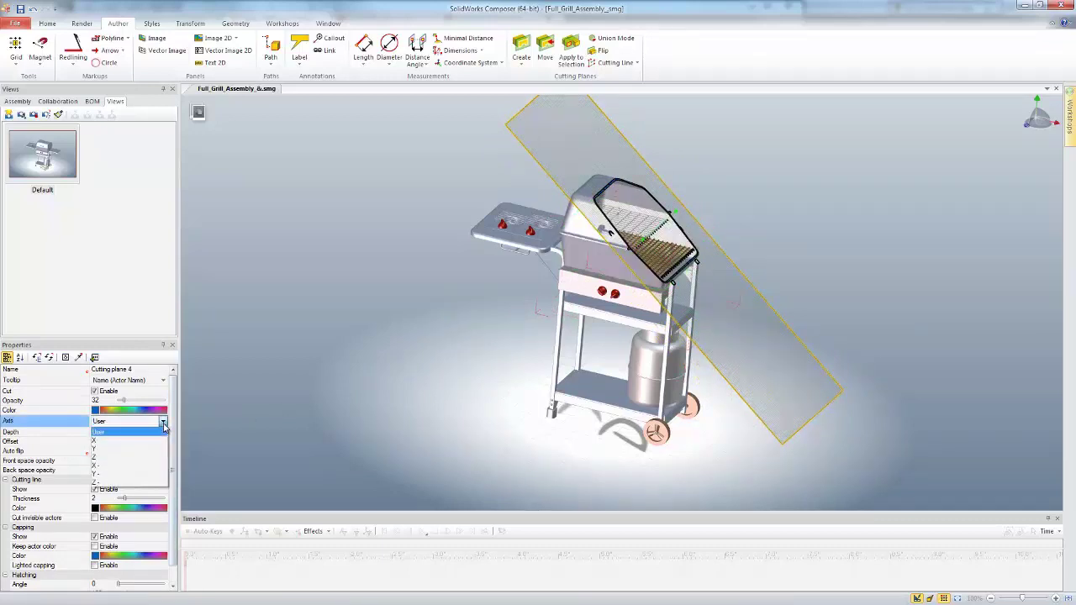
click(107, 457)
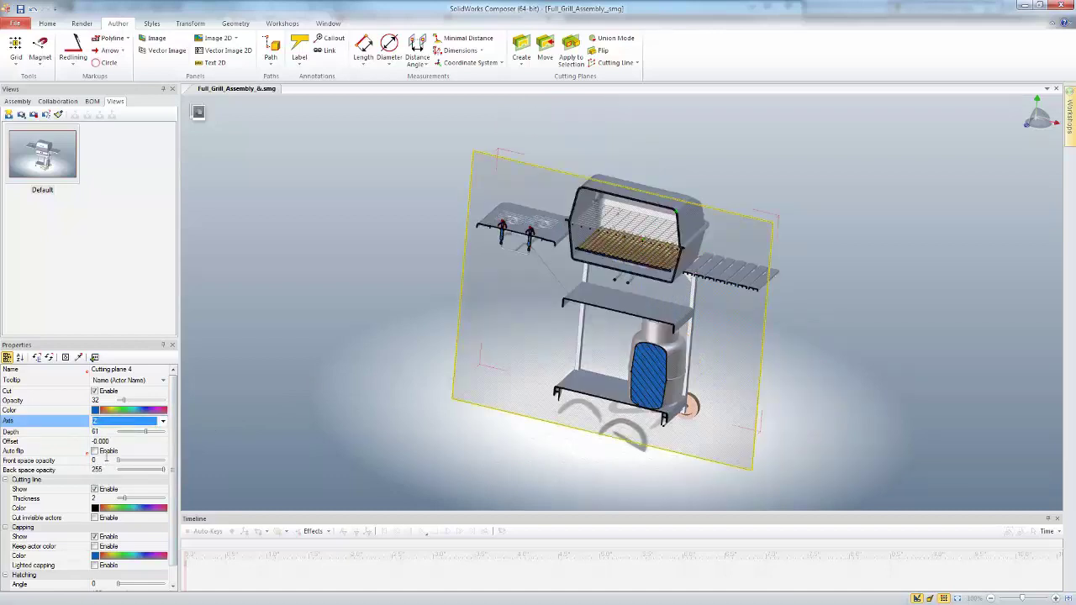
drag(733, 323, 728, 348)
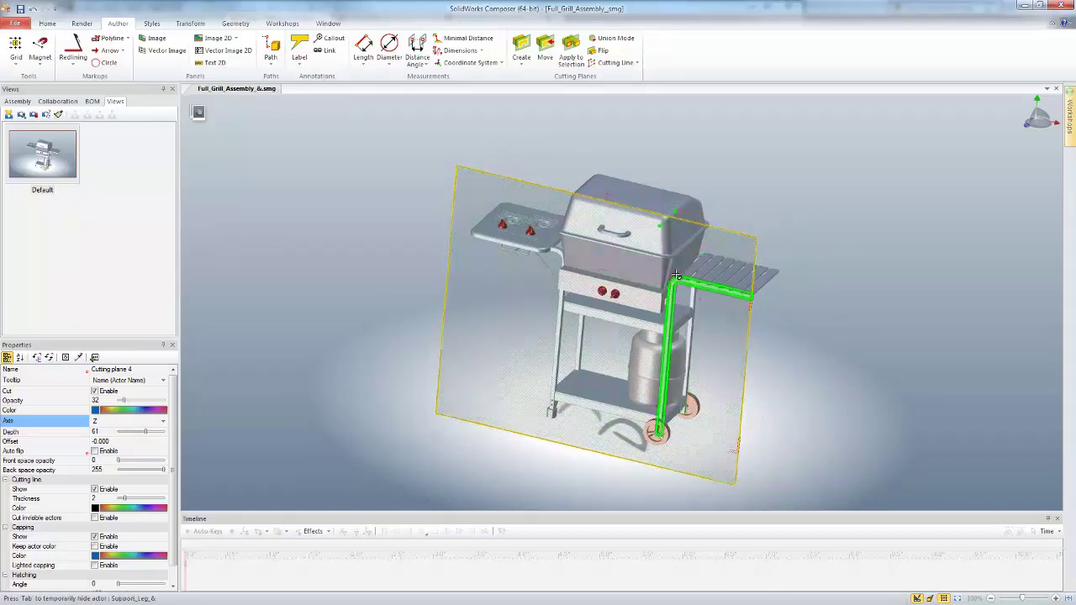
- Restrict Cutting plane 4 to the handle, top cover and lower body, sliding it to depth 56
click(620, 233)
click(647, 249)
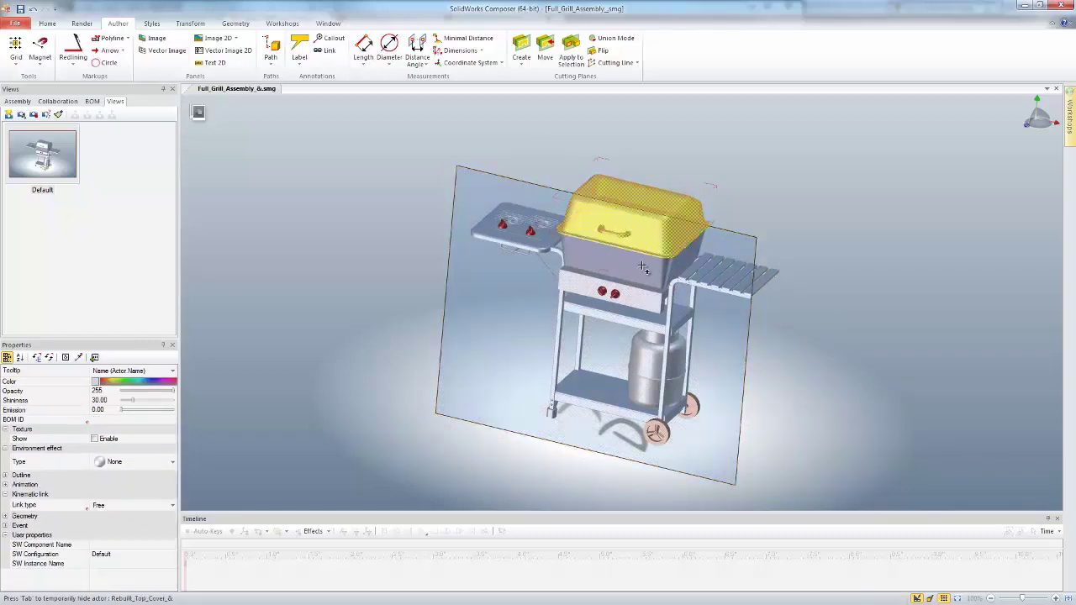
ctrl+click(639, 272)
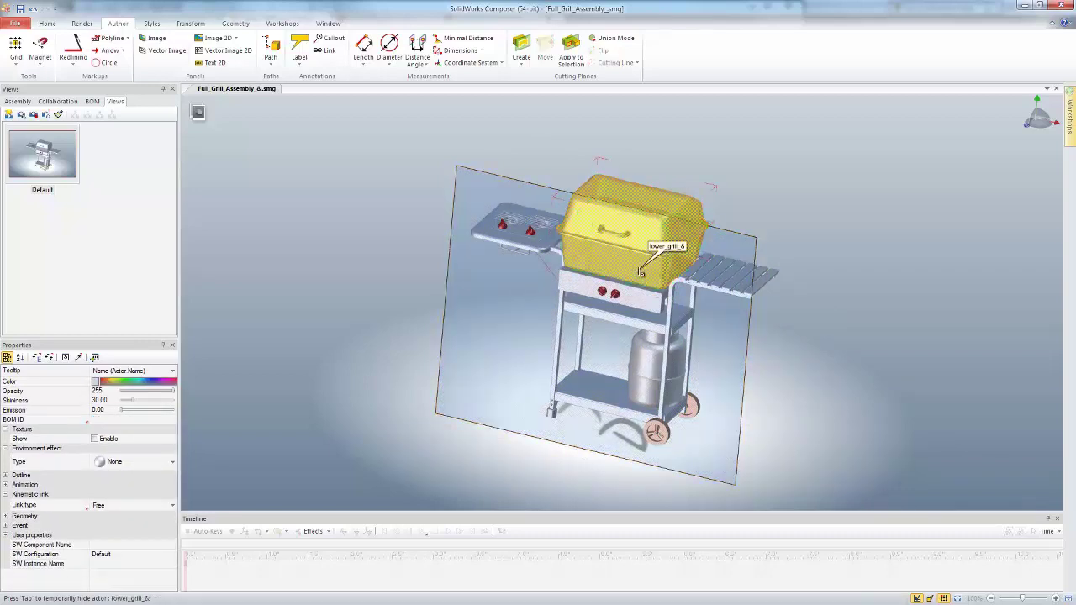
click(573, 52)
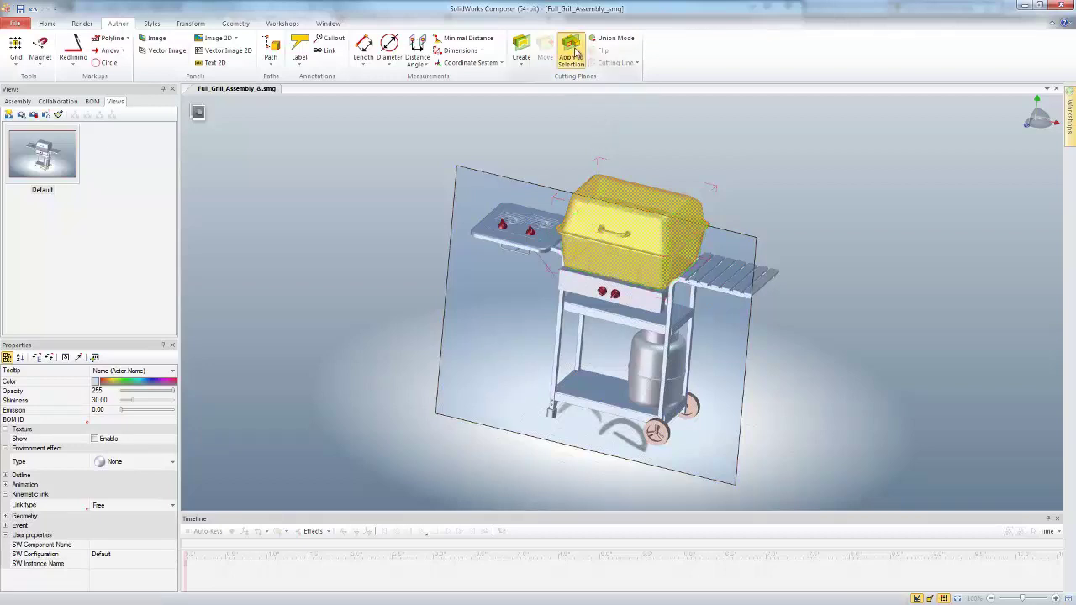
click(748, 224)
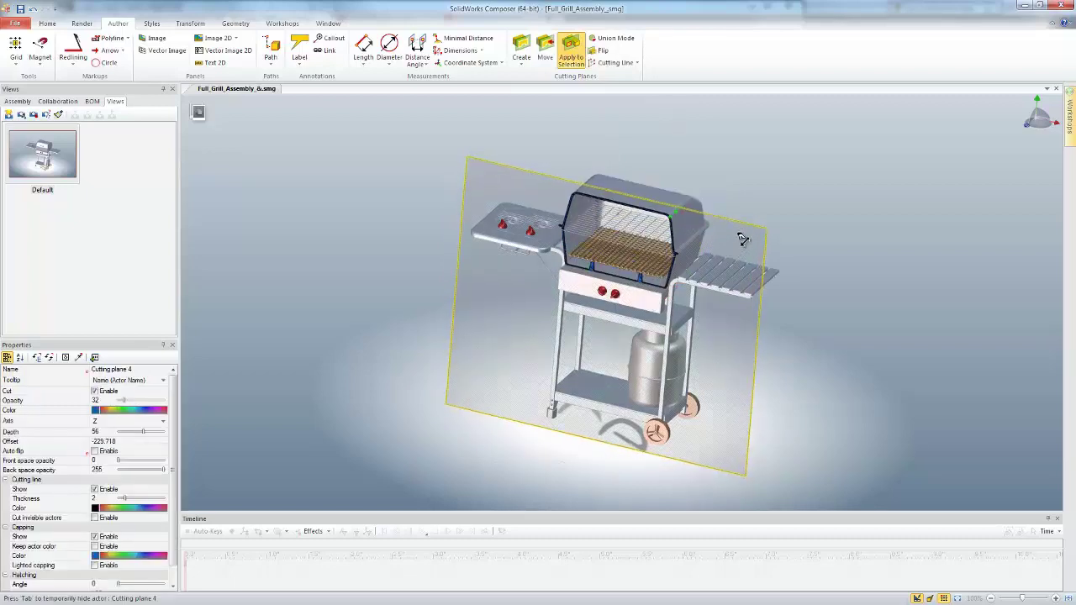
mouse_move(749, 232)
mouse_down()
mouse_move(745, 249)
mouse_move(756, 245)
mouse_up()
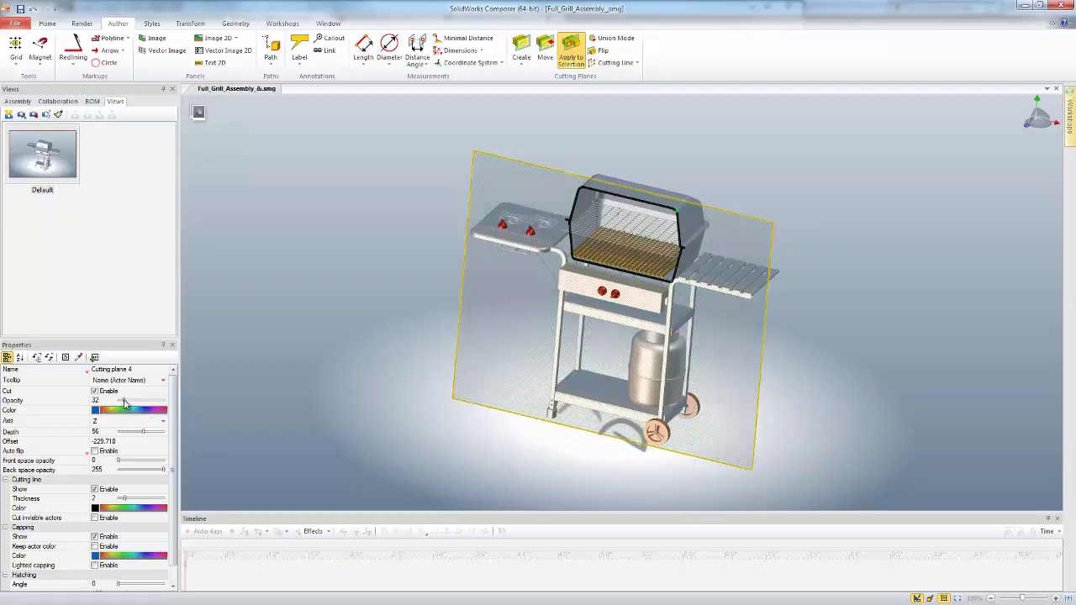
- Set Cutting plane 4's opacity to 0, then uncheck it in the Collaboration tree
drag(124, 403, 118, 402)
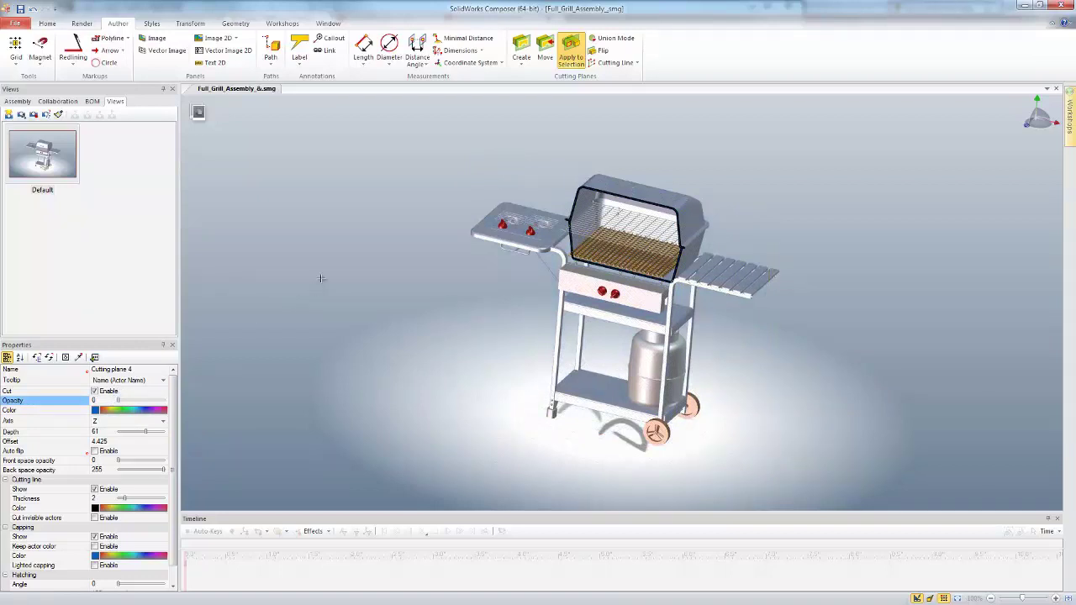
click(322, 278)
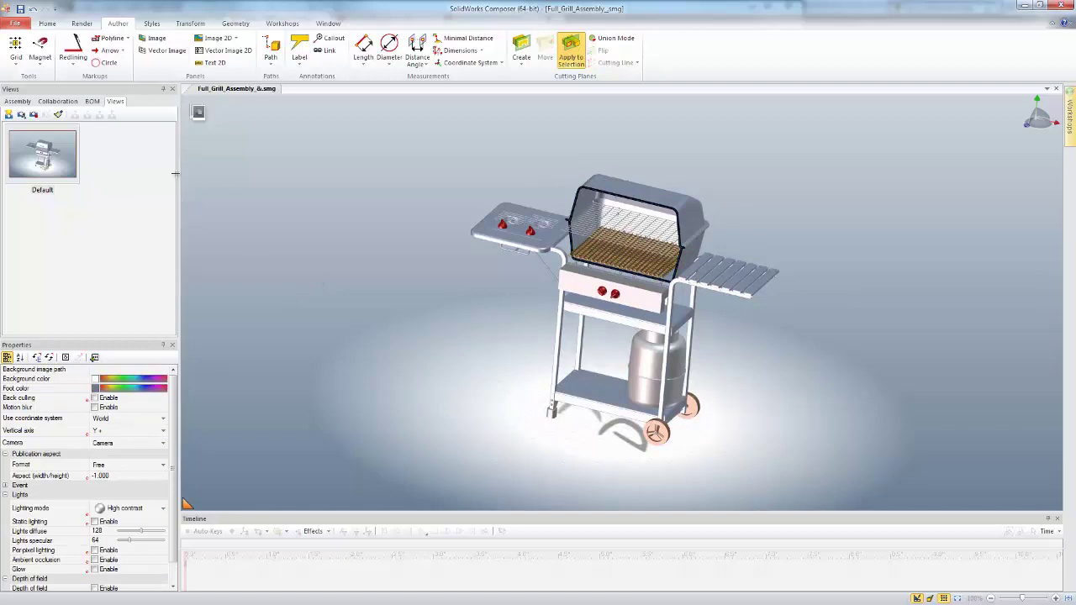
click(64, 105)
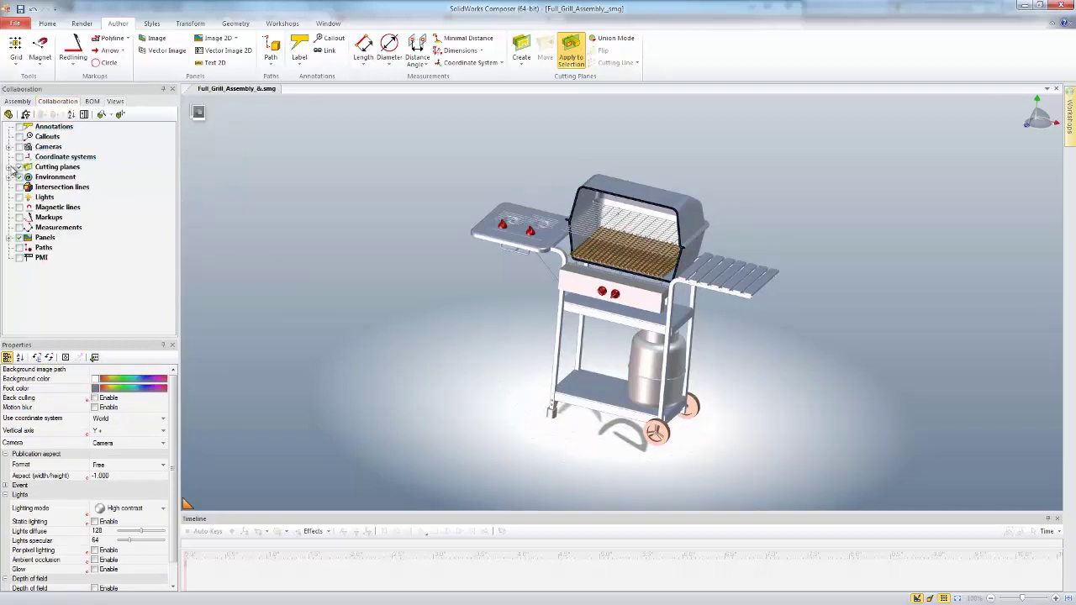
click(8, 167)
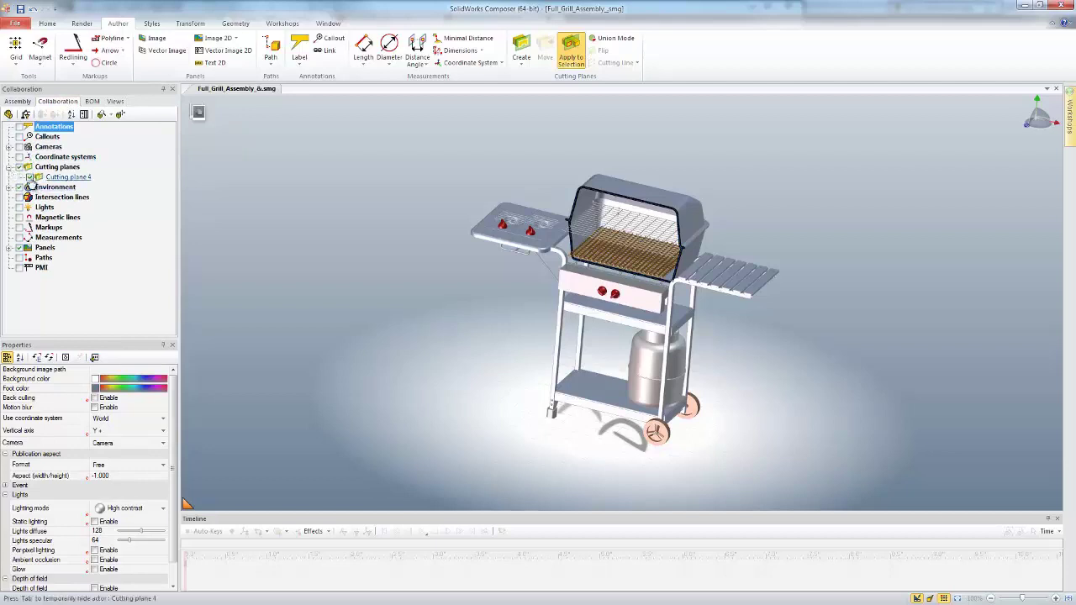
click(30, 177)
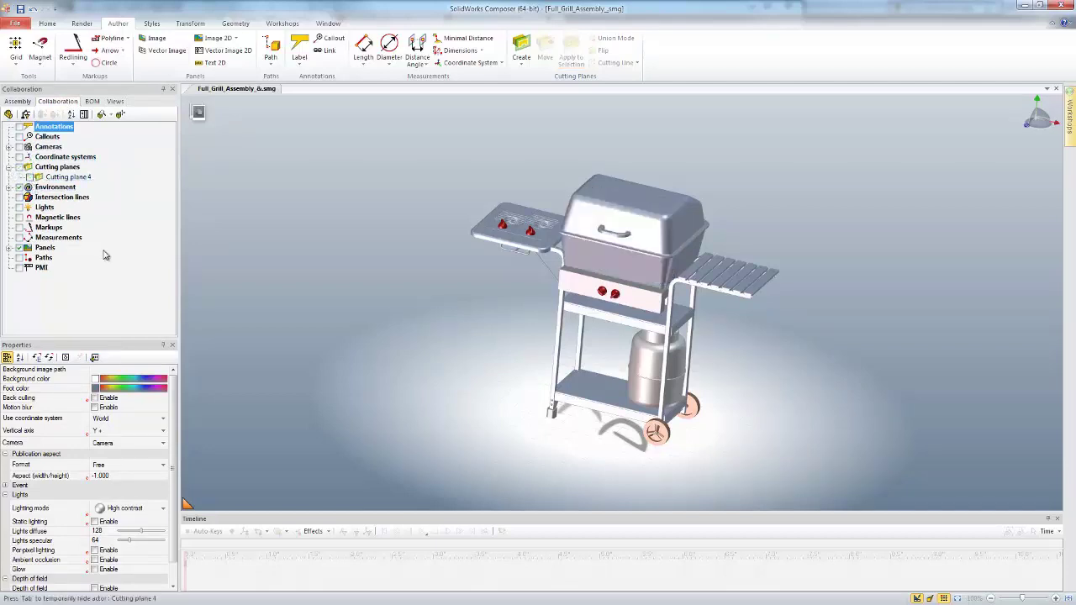
click(366, 210)
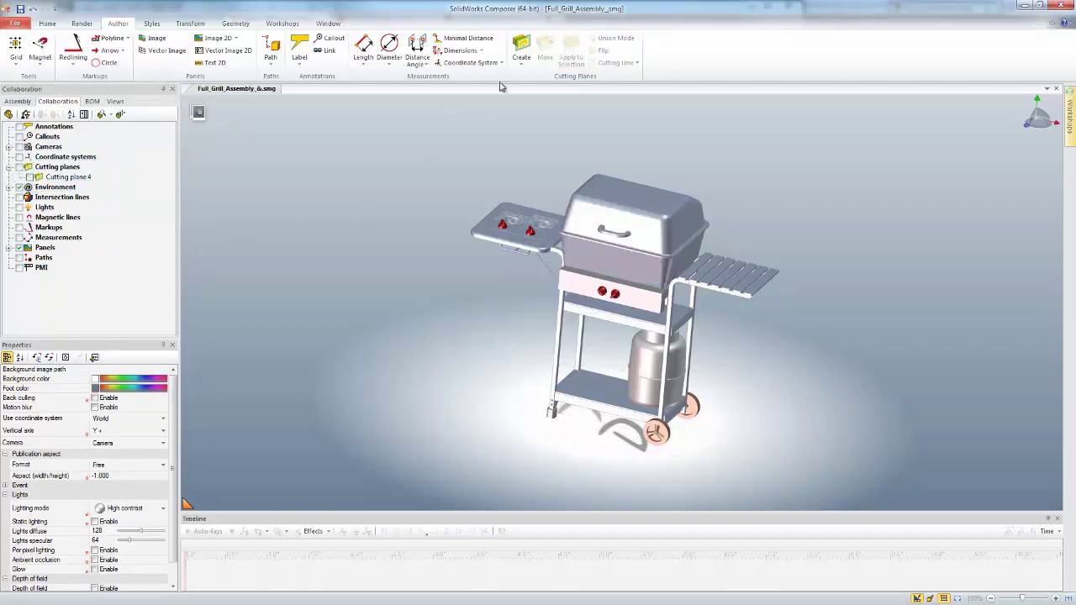
- Add Cutting plane 5 at side-shelf height, make it fully transparent, and switch its cut off
click(522, 49)
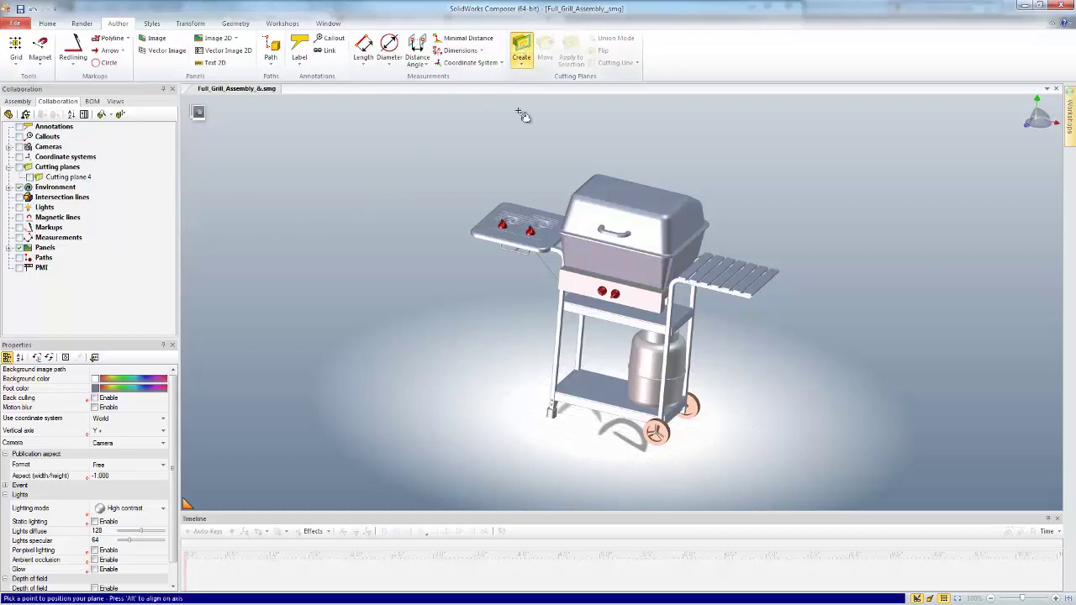
click(631, 194)
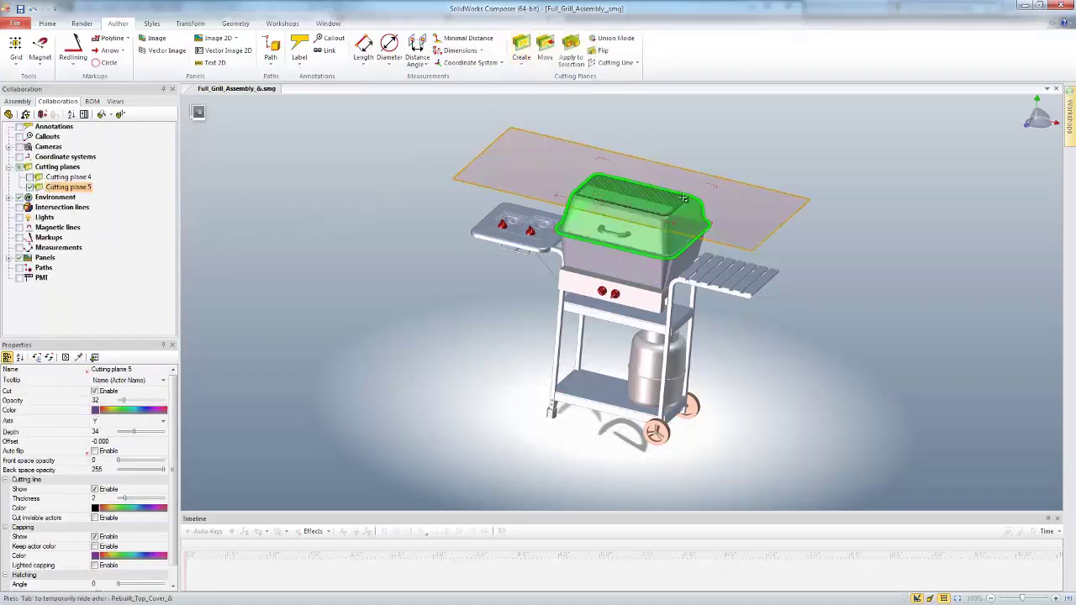
drag(749, 205, 746, 249)
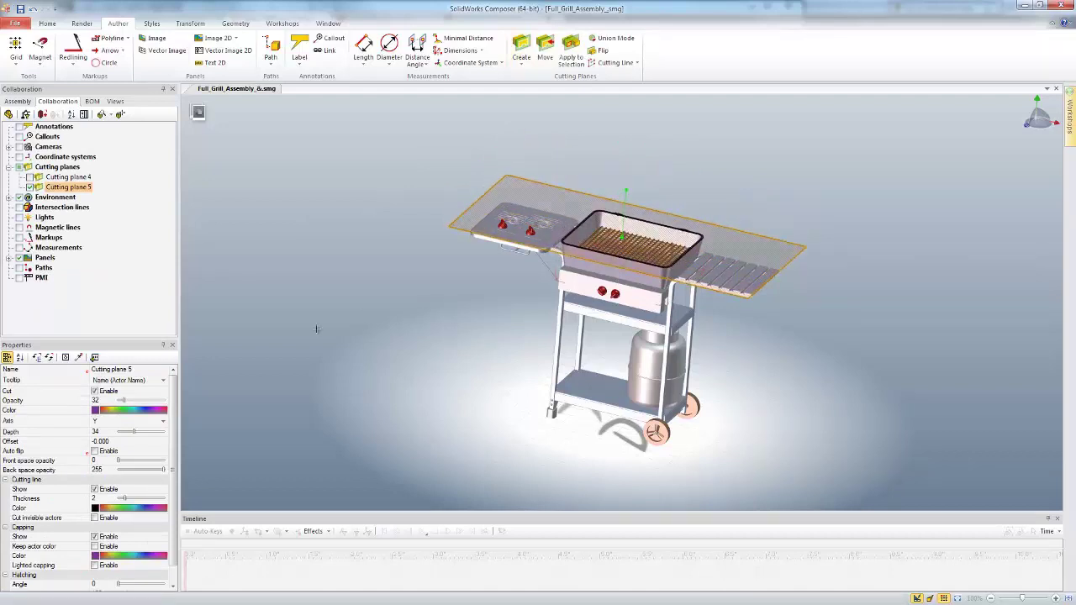
drag(123, 405, 115, 403)
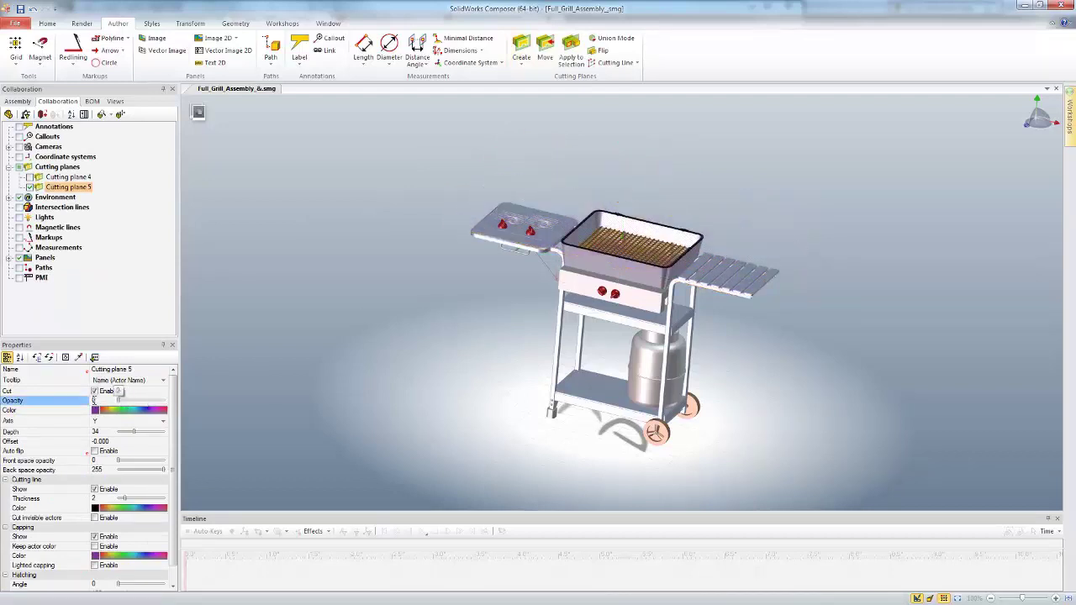
click(168, 184)
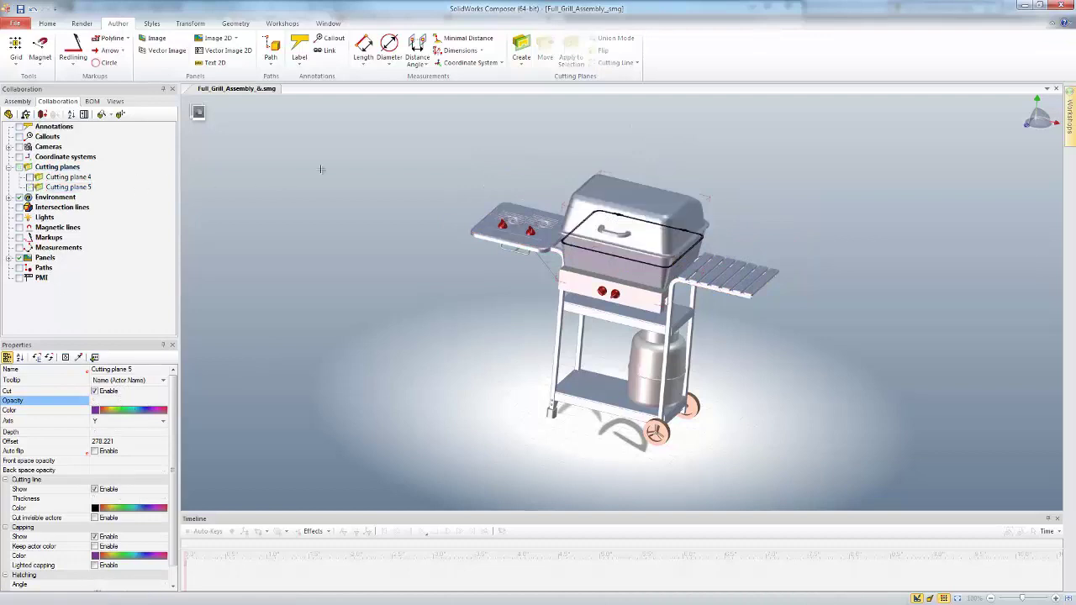
click(391, 139)
- Add transparent Cutting plane 6 slid left through the hood, and re-enable Cutting plane 5
click(521, 50)
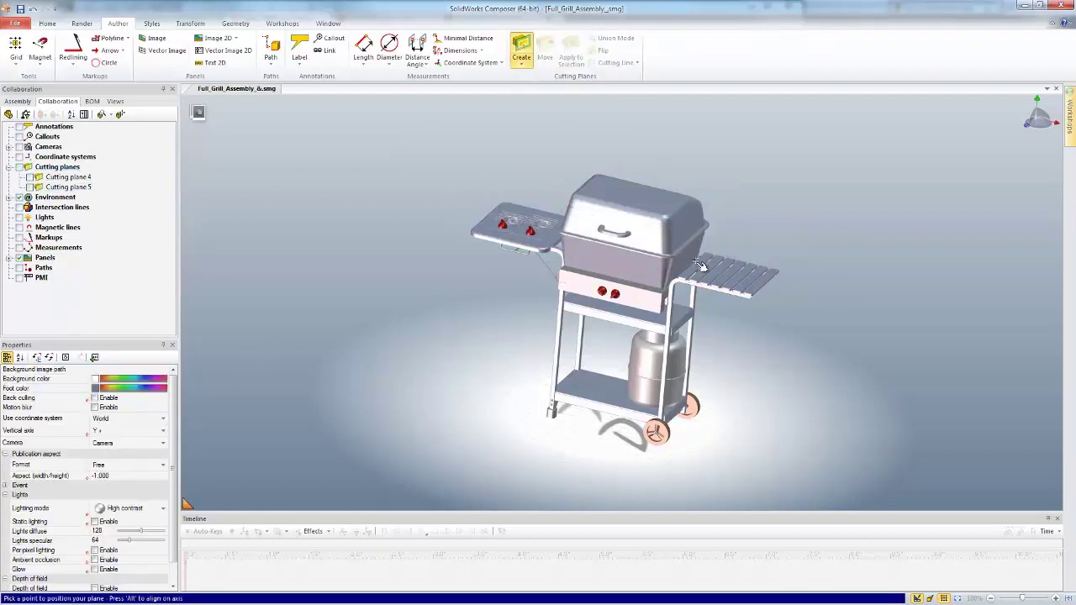
click(702, 323)
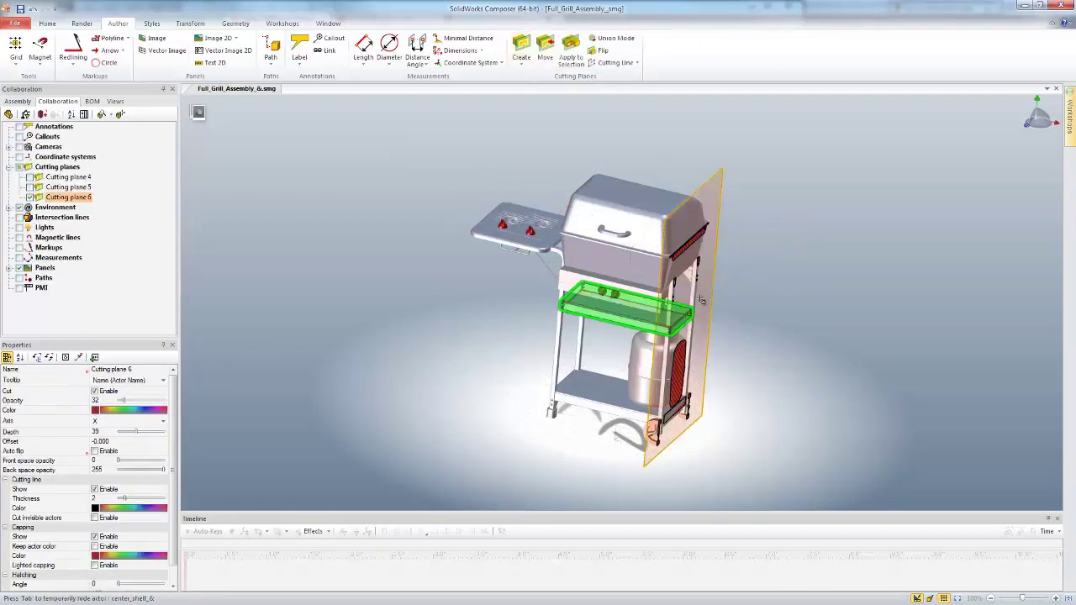
drag(708, 287, 644, 283)
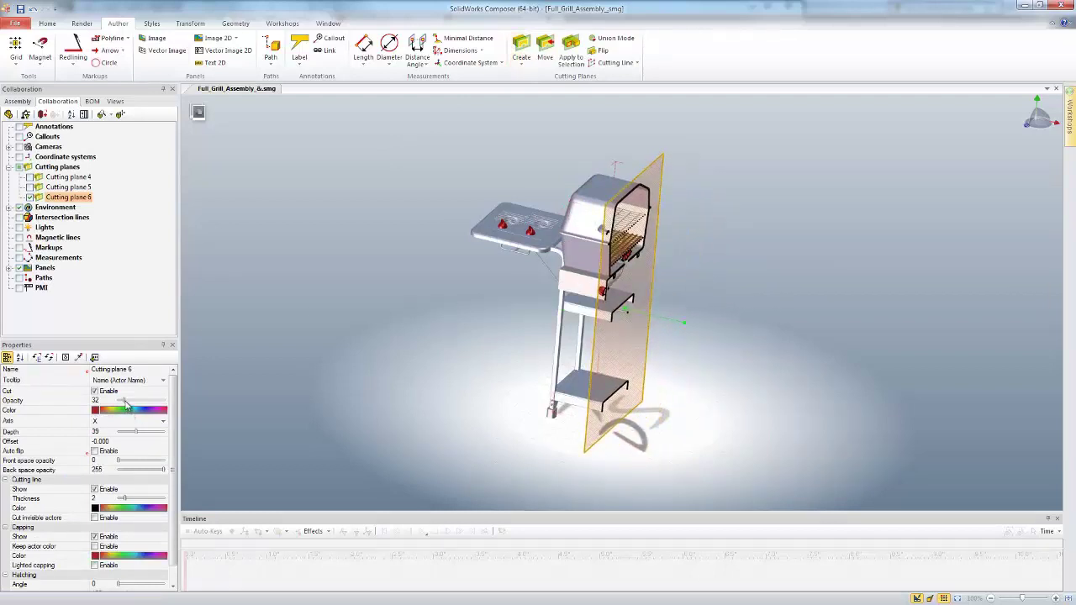
drag(123, 401, 114, 405)
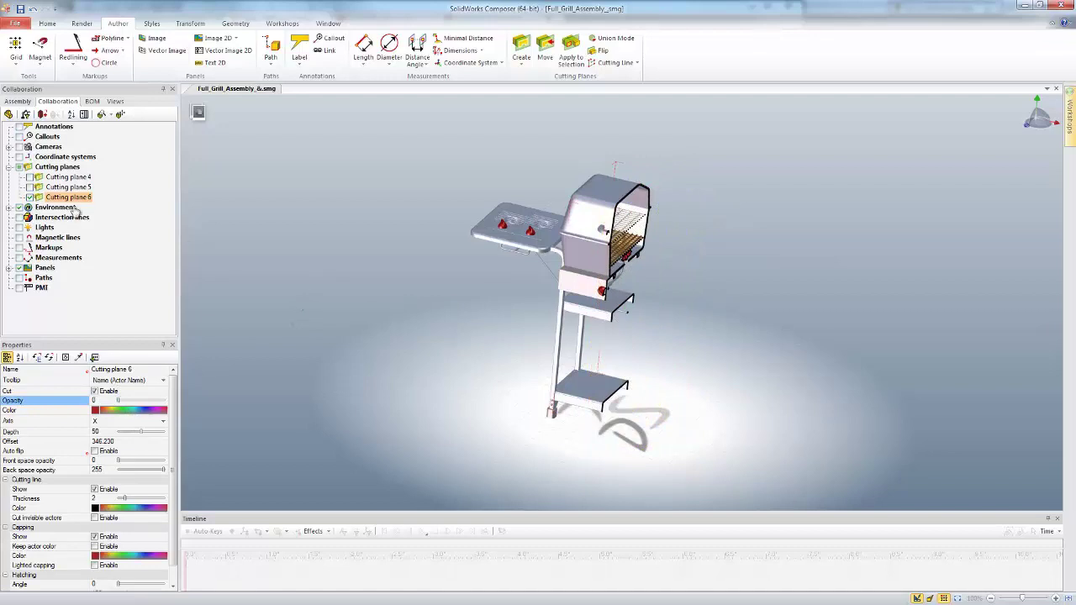
click(29, 186)
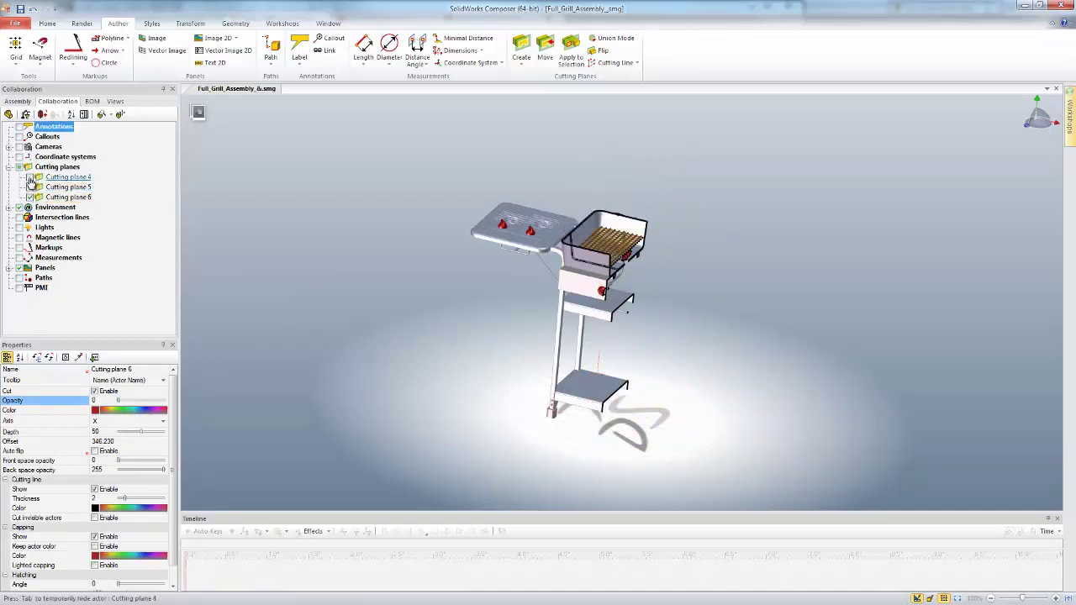
- Enable Cutting plane 4, combine cutting planes 4, 5 and 6 in Union Mode, and orbit to inspect
click(30, 177)
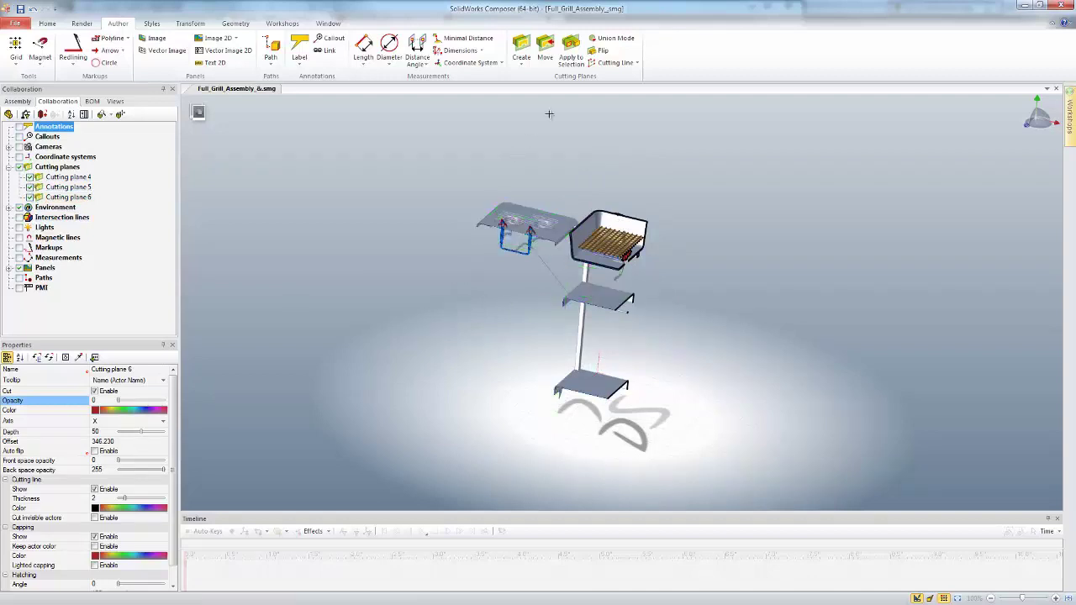
click(614, 46)
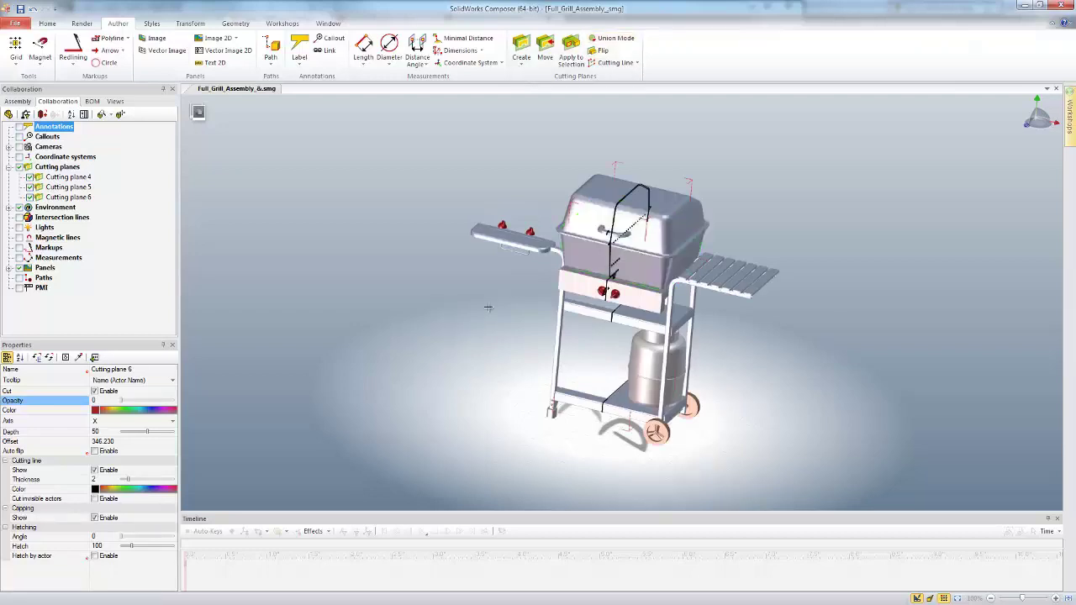
mouse_move(505, 300)
mouse_down()
mouse_move(589, 283)
mouse_move(556, 289)
mouse_up()
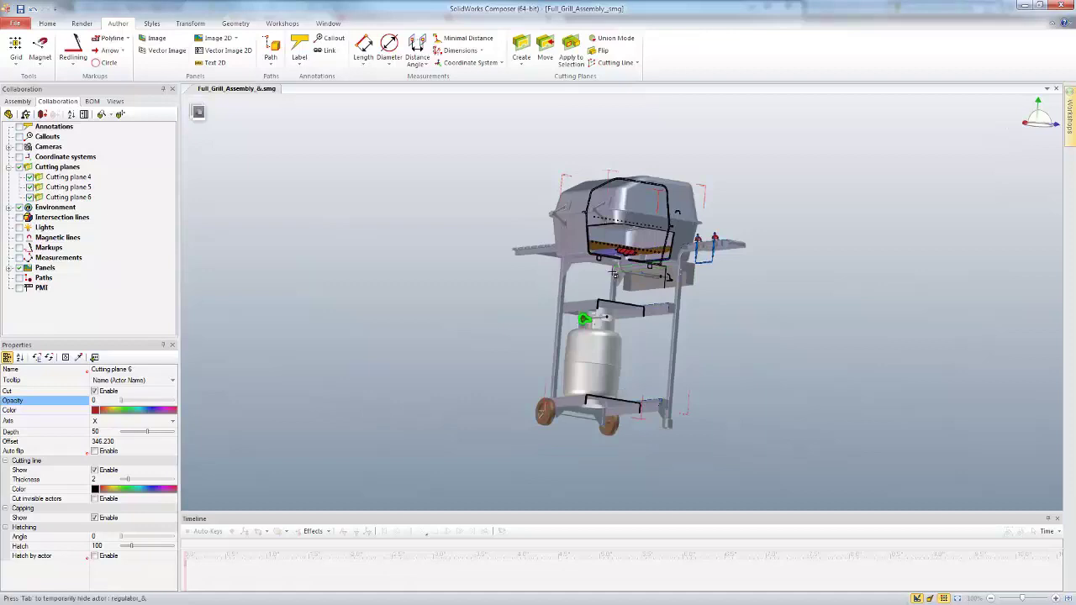
drag(464, 202, 379, 203)
drag(416, 153, 471, 161)
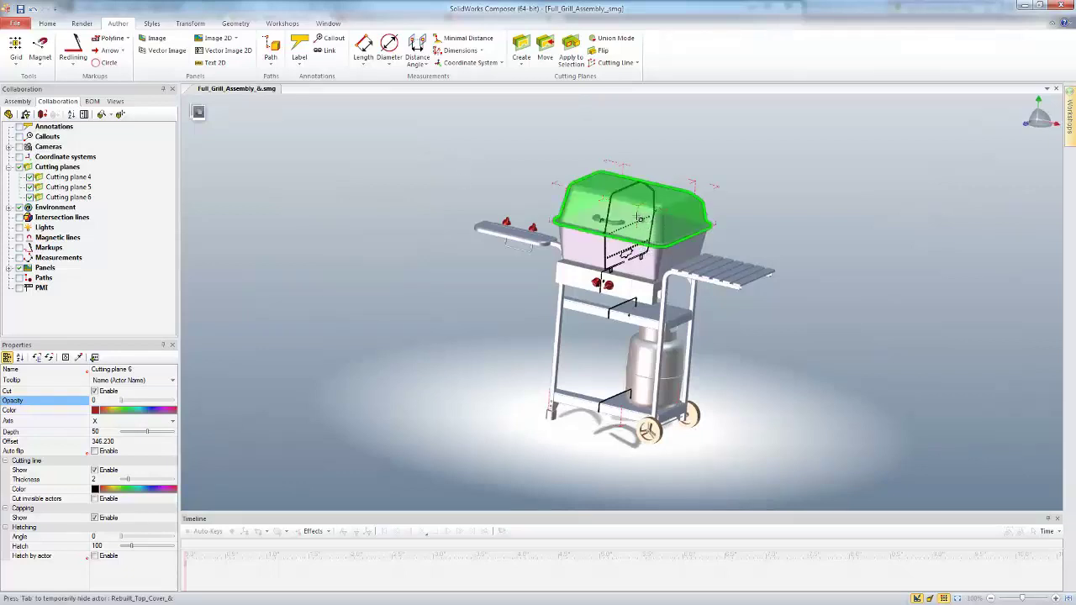
- Flip Cutting planes 4, 5 and 6 so only a hood corner is removed, then deselect
click(75, 177)
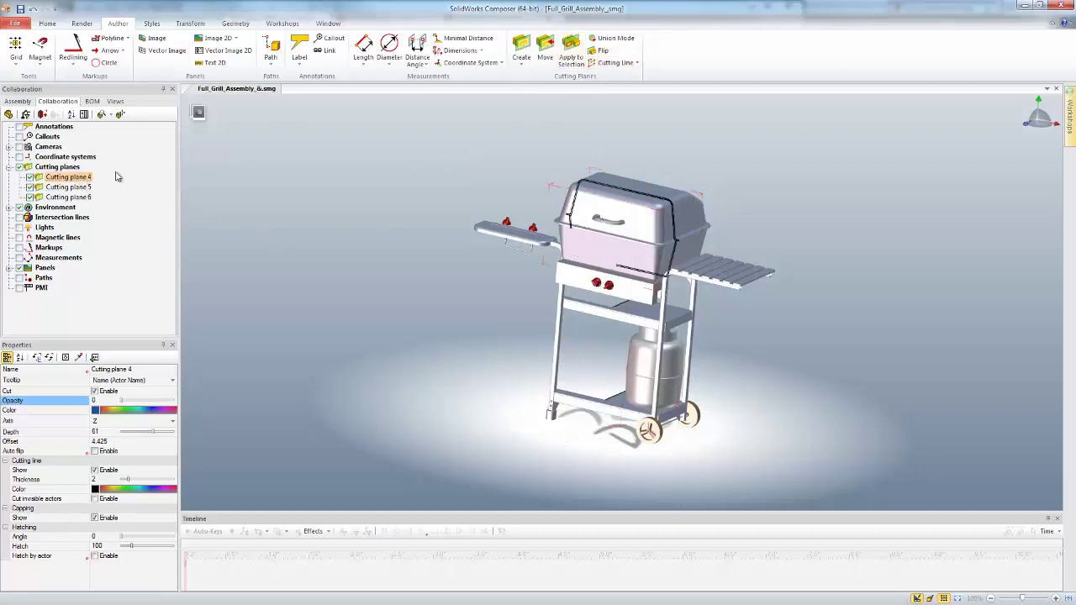
click(601, 52)
click(67, 187)
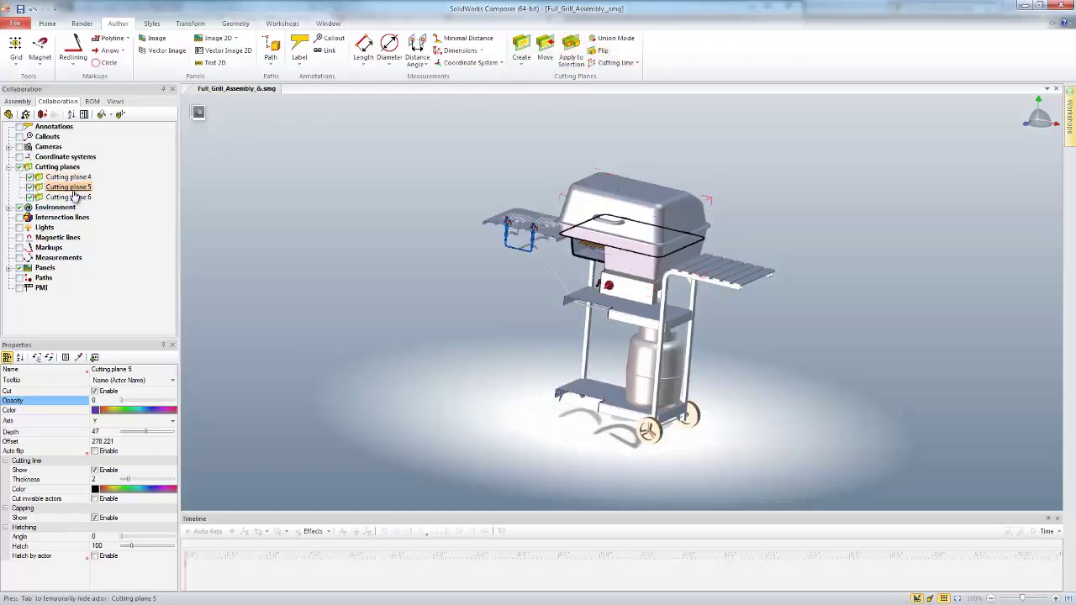
click(604, 52)
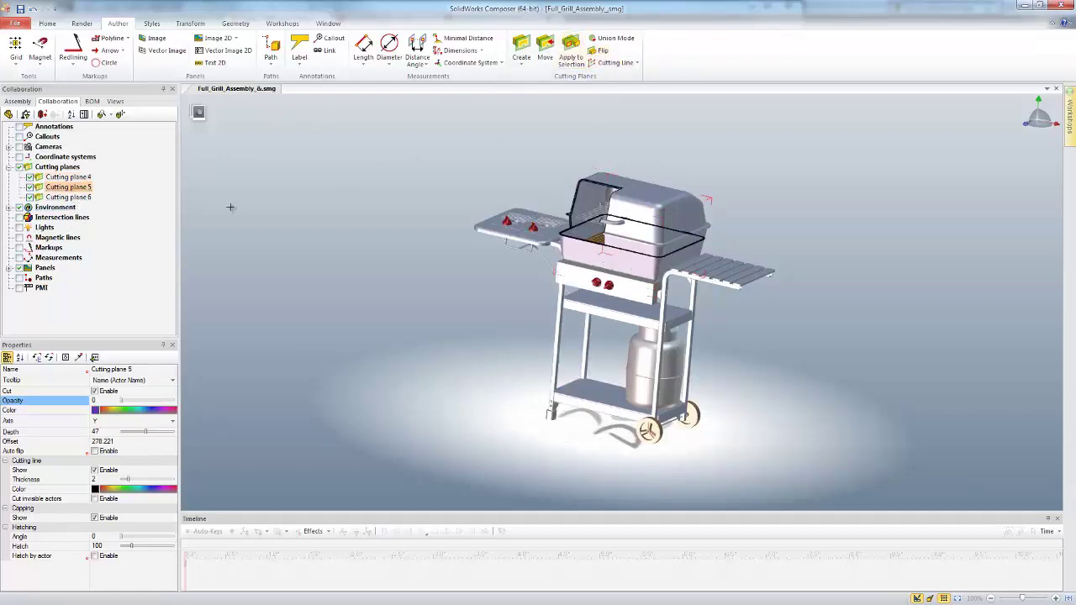
click(67, 197)
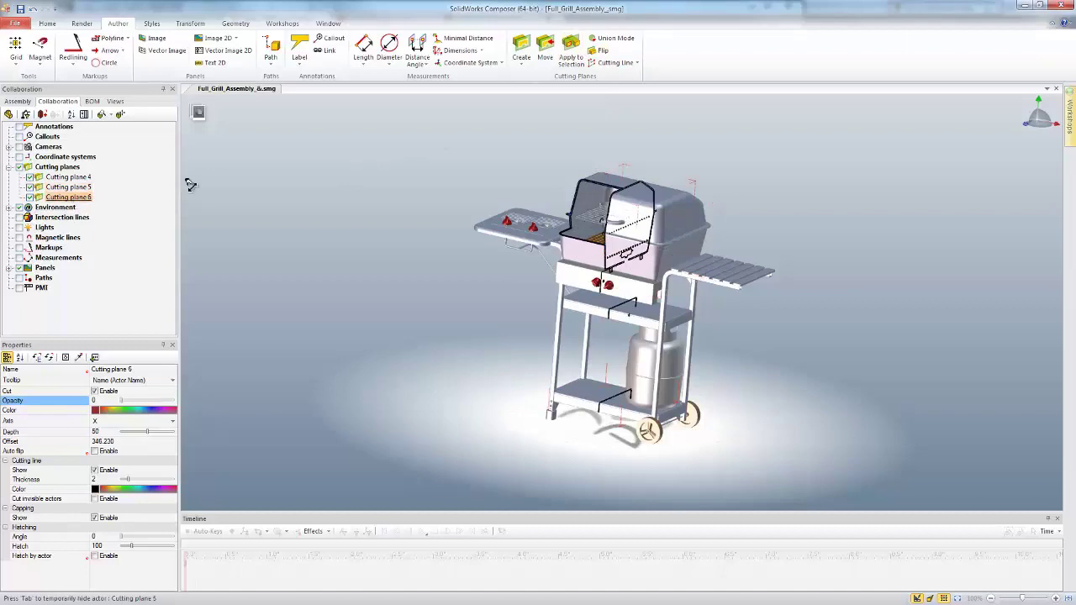
click(595, 51)
click(324, 221)
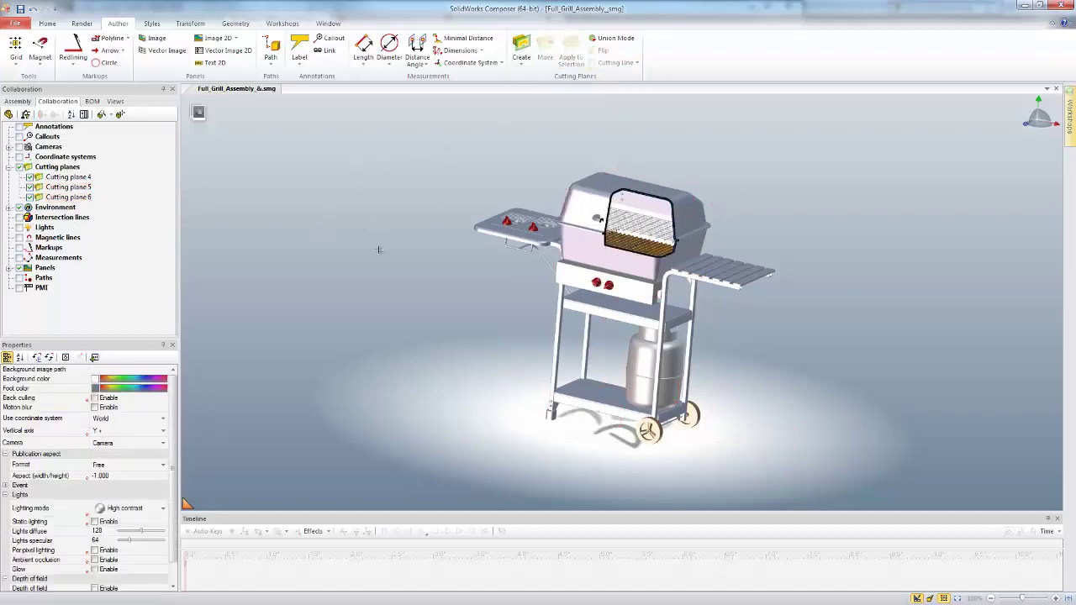
- Orbit and zoom to a raised three-quarter close-up of the cut-away hood corner and grate
mouse_move(389, 230)
mouse_down()
mouse_move(385, 247)
mouse_move(398, 222)
mouse_up()
scroll(647, 240, up, 5)
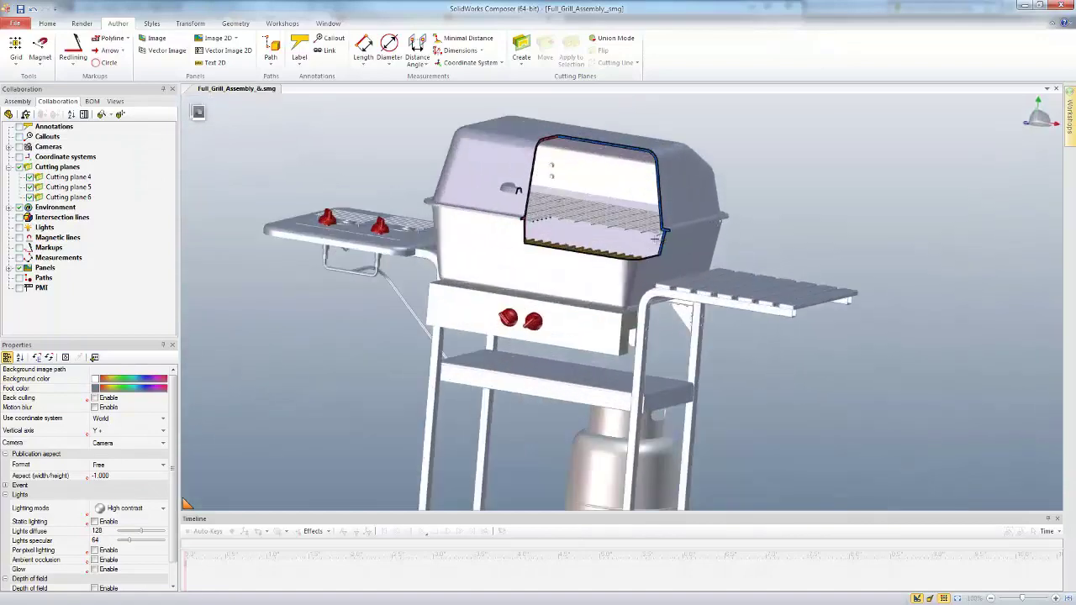
scroll(647, 239, down, 5)
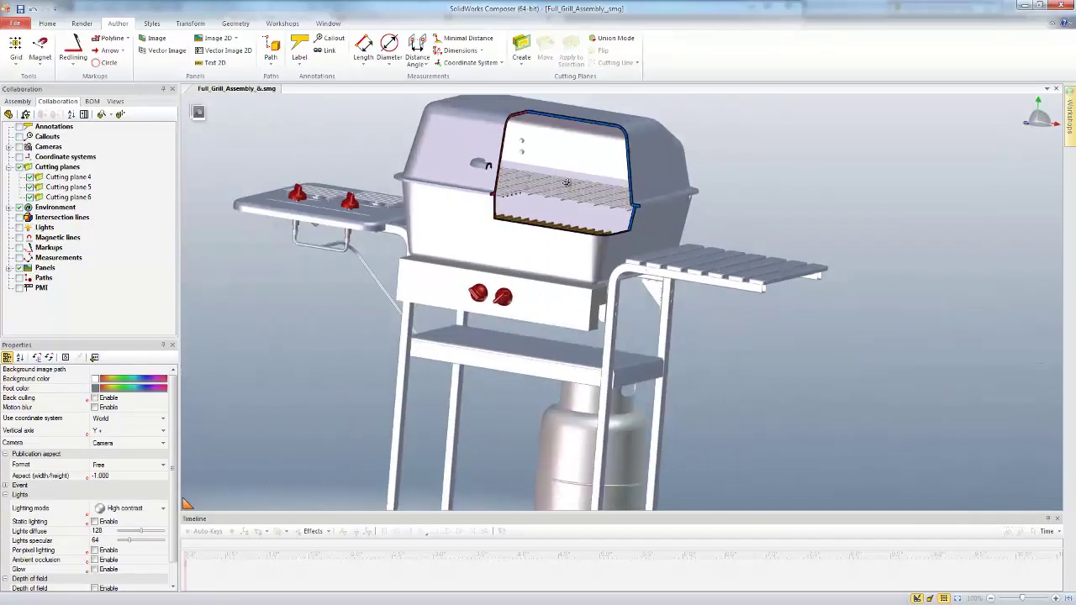
drag(569, 186, 571, 201)
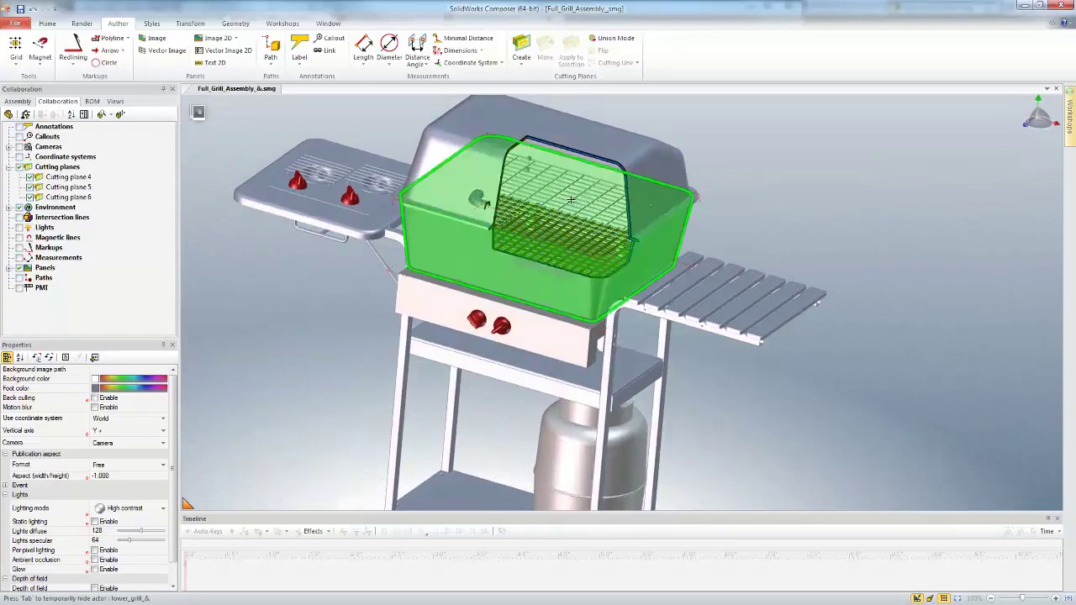
scroll(572, 200, up, 3)
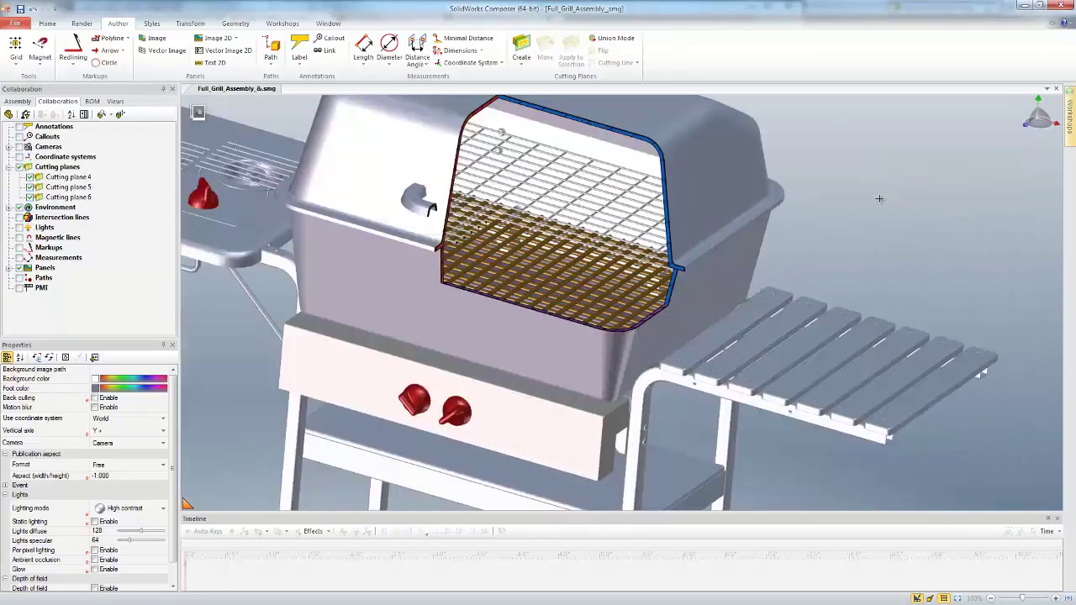